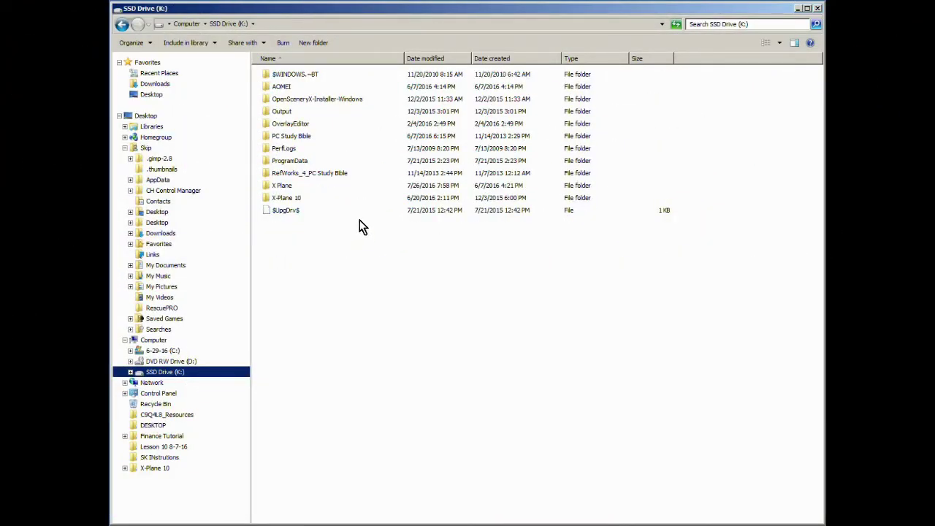
# Open the X-Plane 10 folder on the SSD drive (K:) and go into its contents
pyautogui.doubleClick(268, 197)
pyautogui.doubleClick(284, 224)
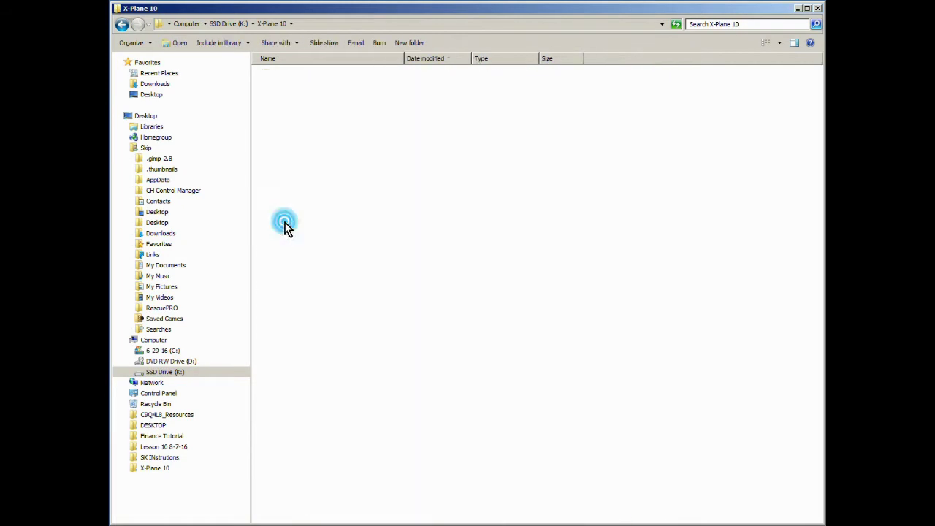
pyautogui.click(270, 113)
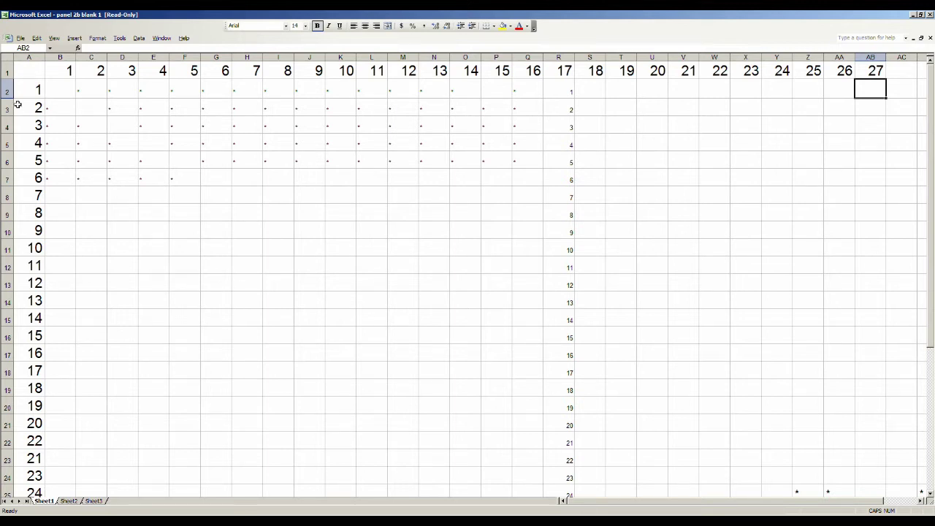
# Examine the blank panel grid in the read-only workbook, checking the number headers and the marked combinations in rows 1 to 3
pyautogui.click(880, 71)
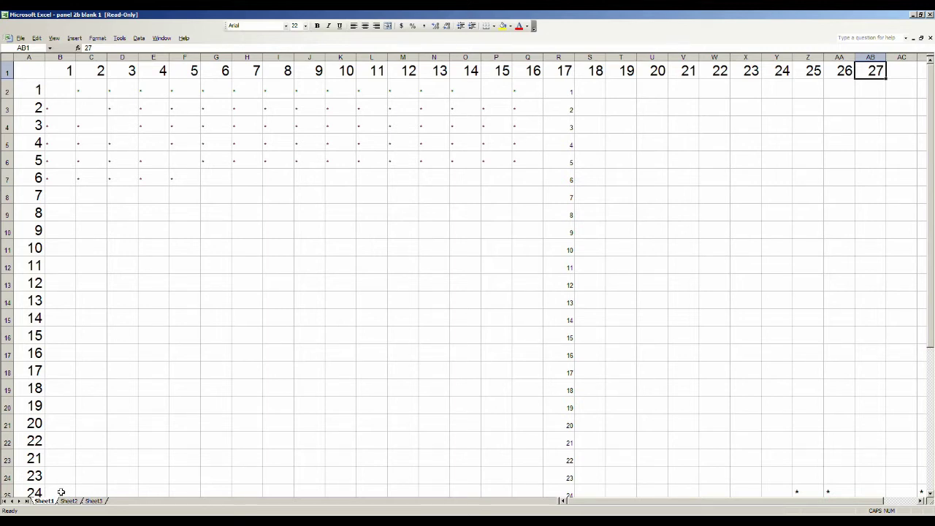
pyautogui.click(35, 89)
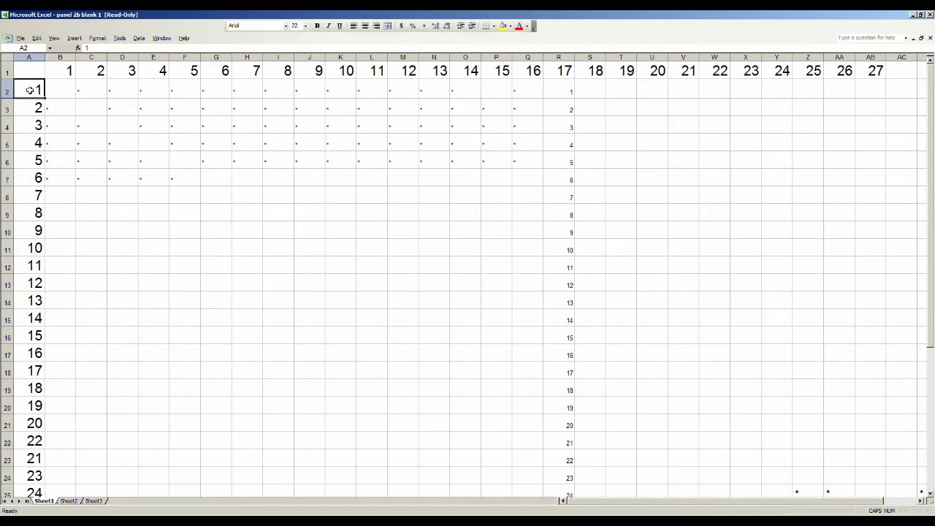
pyautogui.click(98, 70)
pyautogui.click(97, 98)
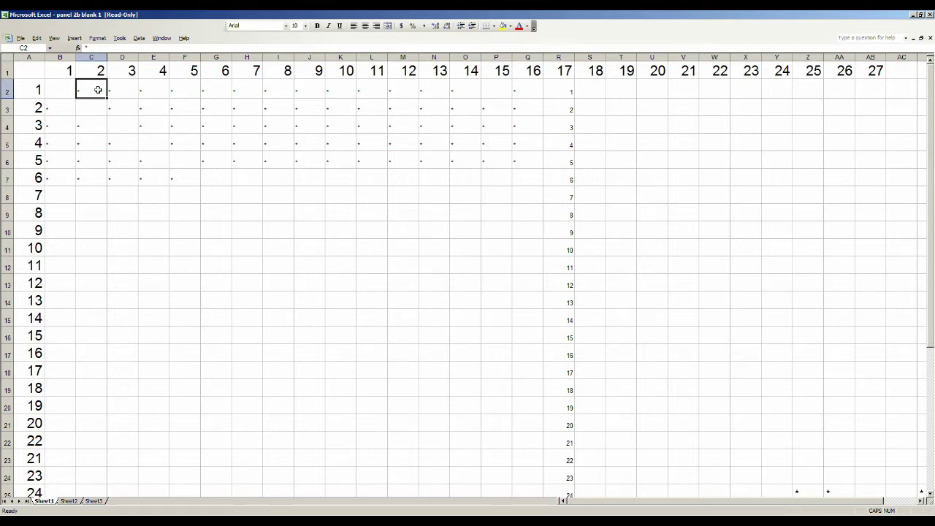
pyautogui.click(128, 91)
pyautogui.click(153, 91)
pyautogui.click(191, 91)
pyautogui.click(188, 107)
pyautogui.click(178, 125)
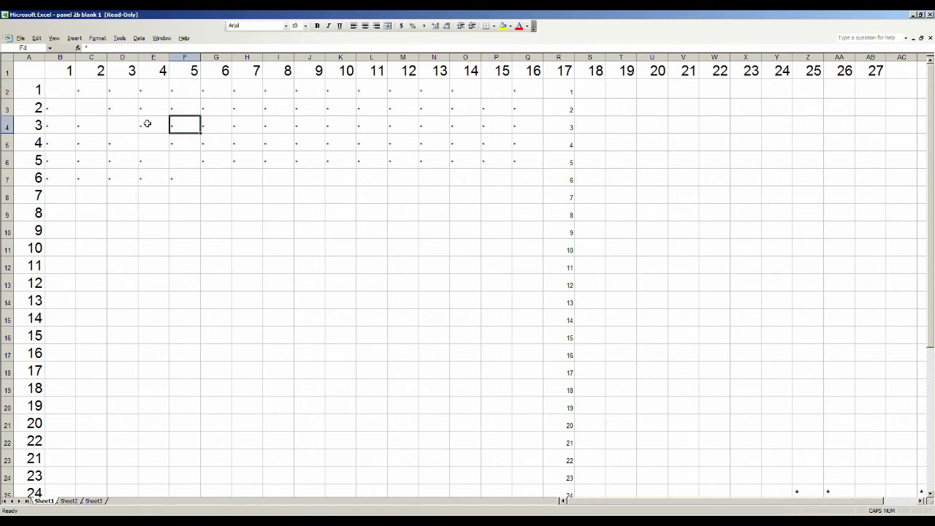
pyautogui.click(146, 123)
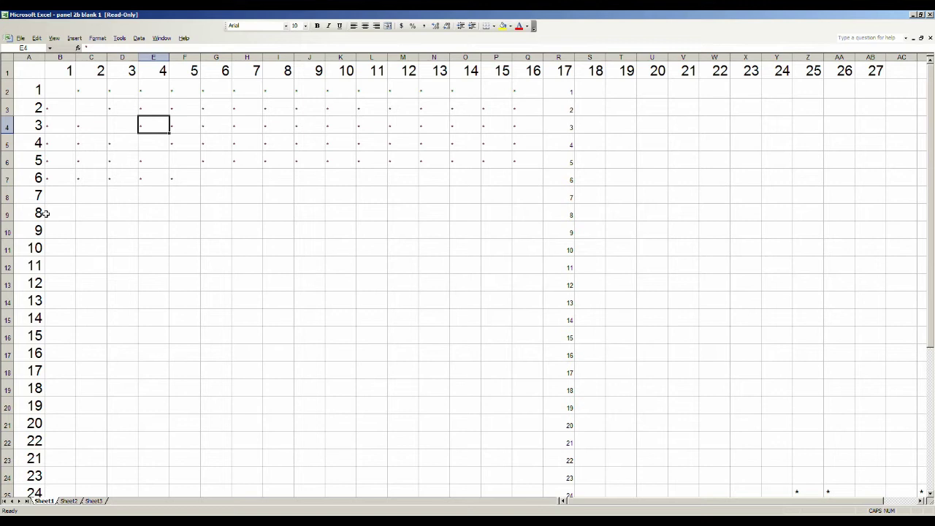
pyautogui.click(310, 228)
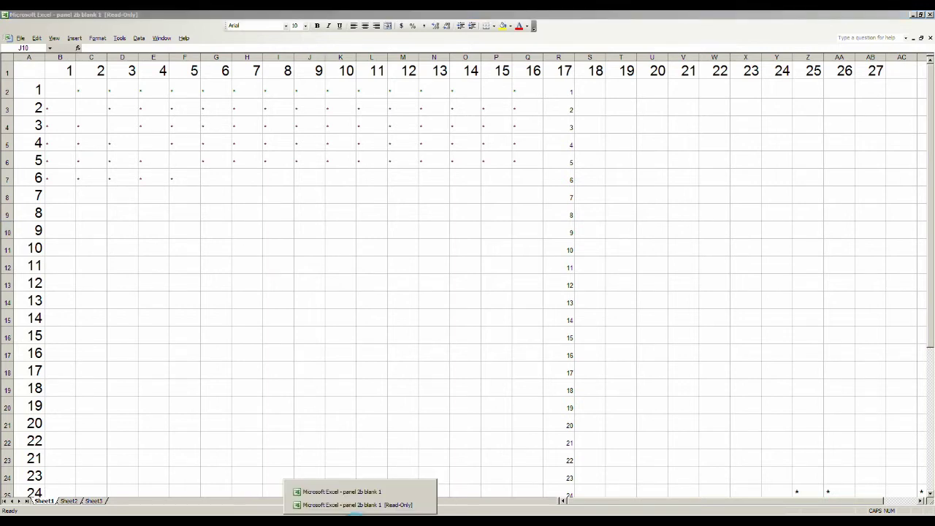
# Switch to the filled-in panel 2b blank 1 workbook and examine the row 18 key entries, the overall total and the duplicates figure
pyautogui.click(354, 488)
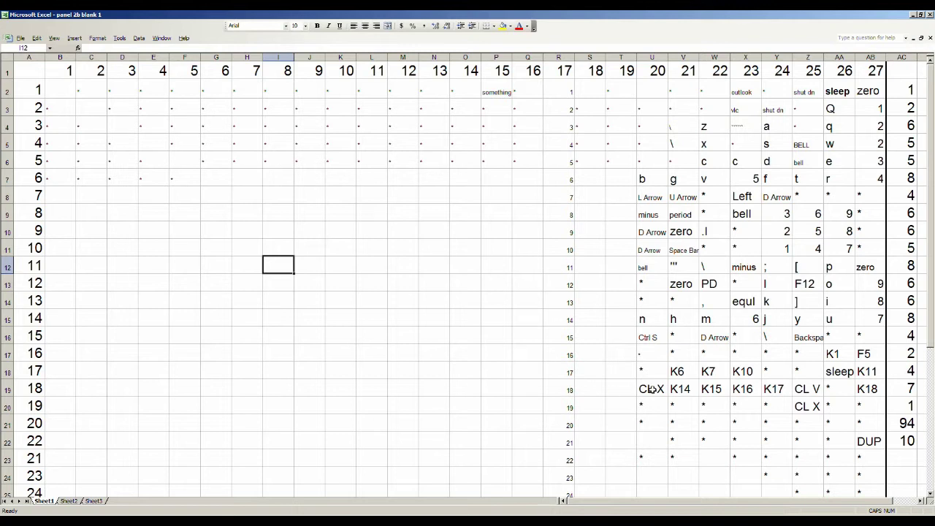
pyautogui.click(649, 387)
pyautogui.click(680, 388)
pyautogui.click(712, 389)
pyautogui.click(742, 388)
pyautogui.click(773, 388)
pyautogui.click(808, 391)
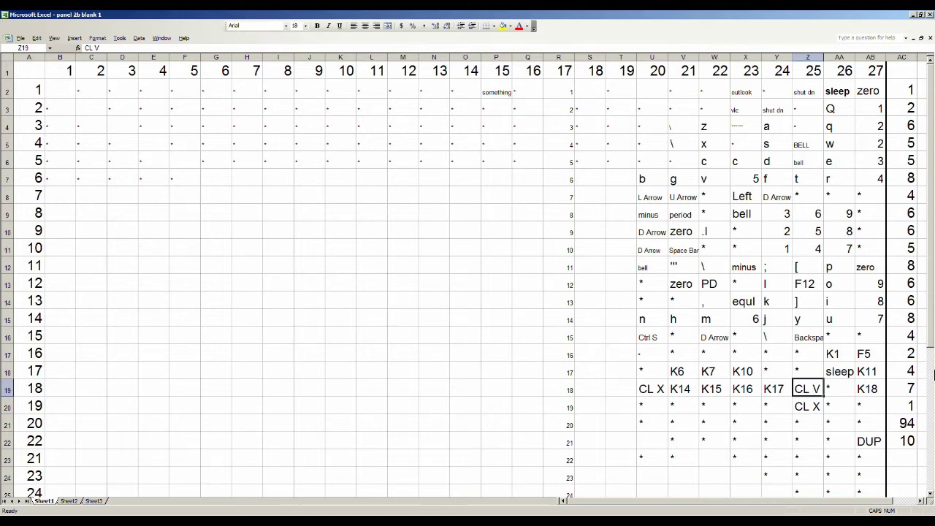
pyautogui.click(895, 423)
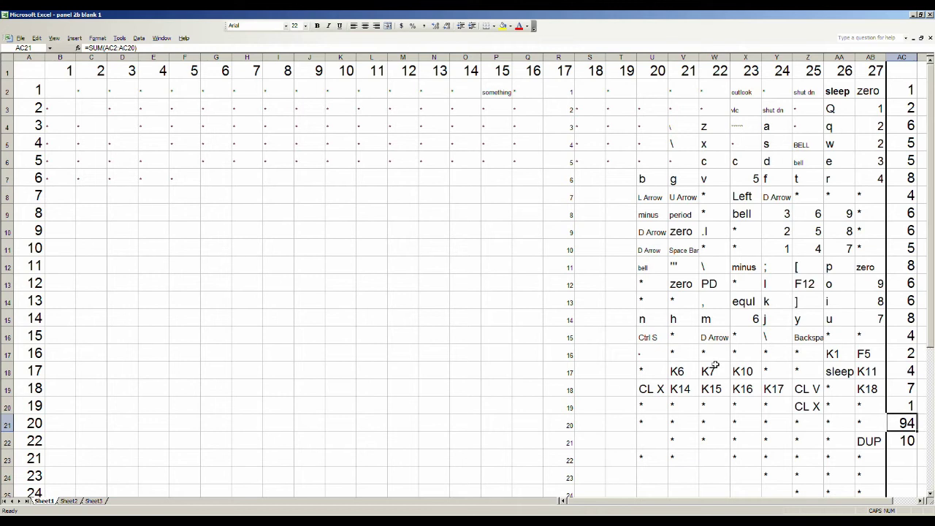
pyautogui.click(905, 441)
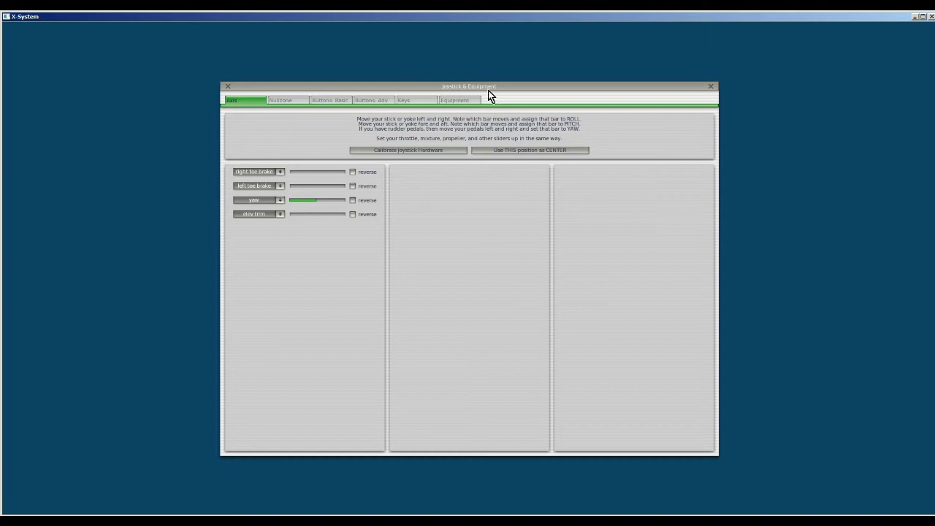
# Add a new key assignment in X-Plane's Joystick & Equipment key settings and select its unassigned key field for programming
pyautogui.click(415, 100)
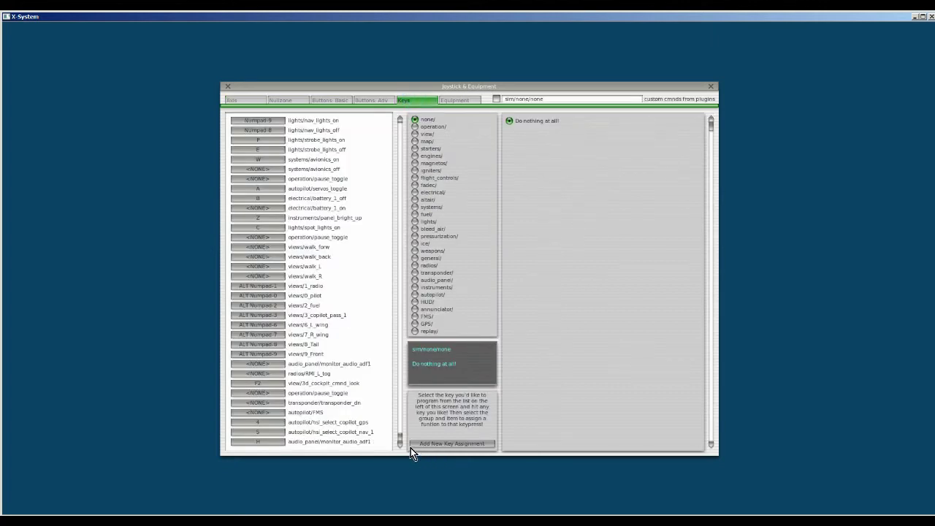
pyautogui.click(471, 444)
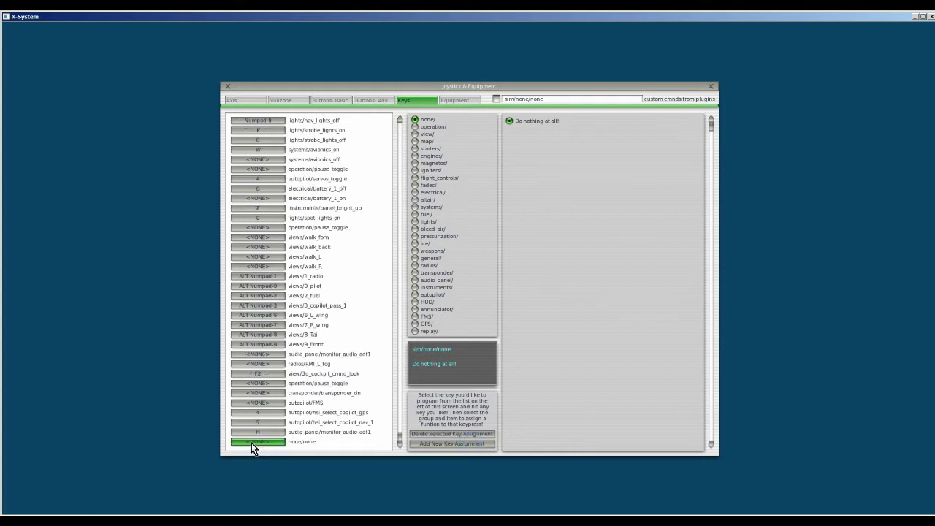
pyautogui.click(244, 444)
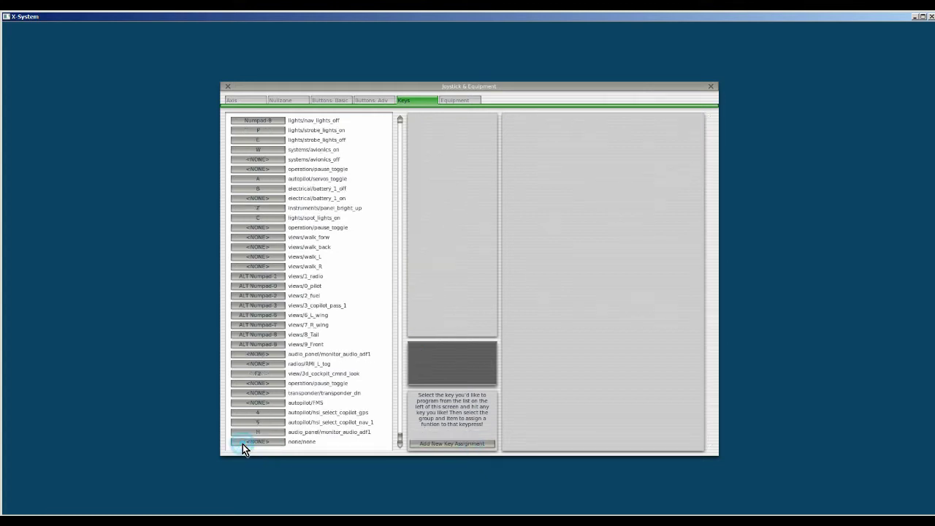
pyautogui.click(255, 443)
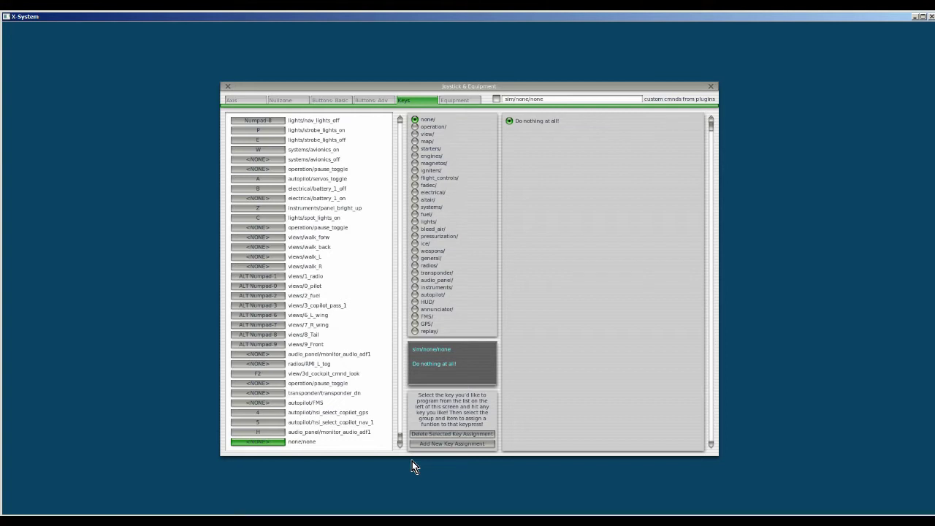
# Try the numpad plus and calculator keys on the selected none/none assignment, and close both Calculator windows
pyautogui.press('KP_Add')
pyautogui.press('XF86Calculator')
pyautogui.press('XF86Calculator')
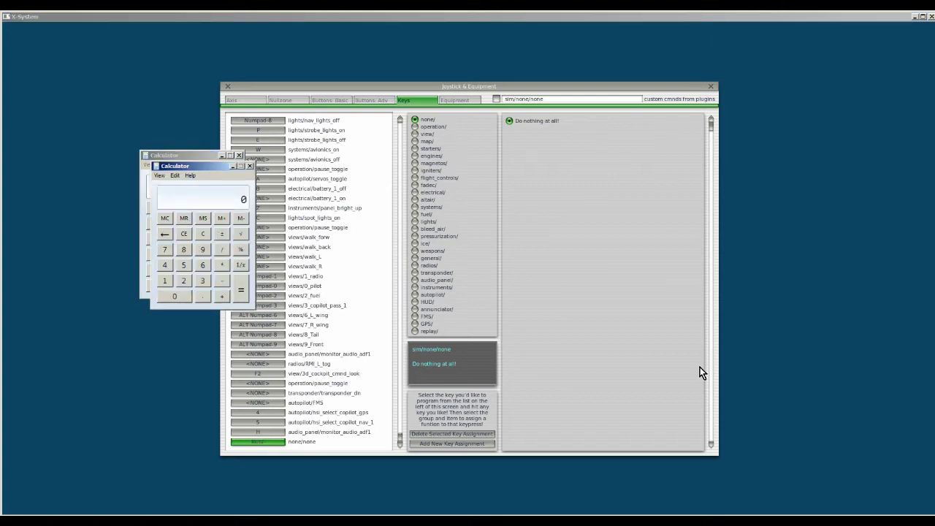
pyautogui.click(249, 166)
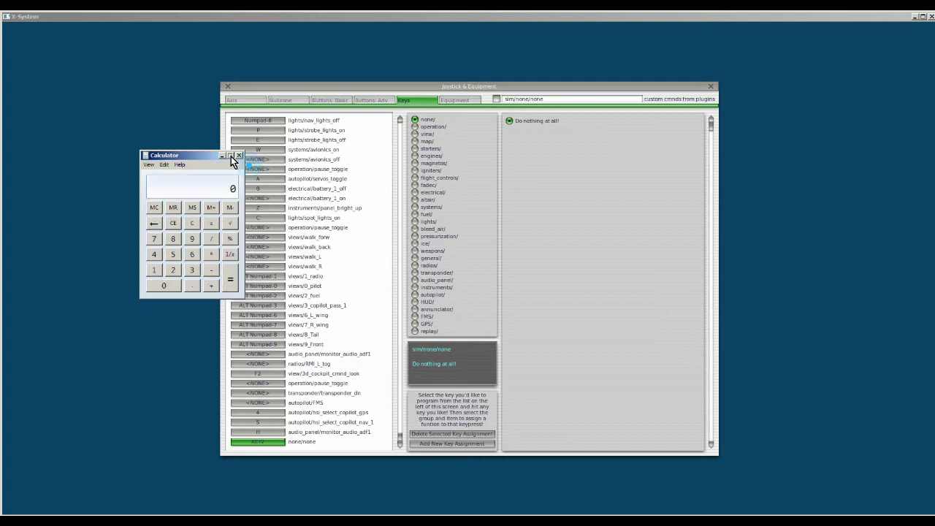
pyautogui.click(240, 156)
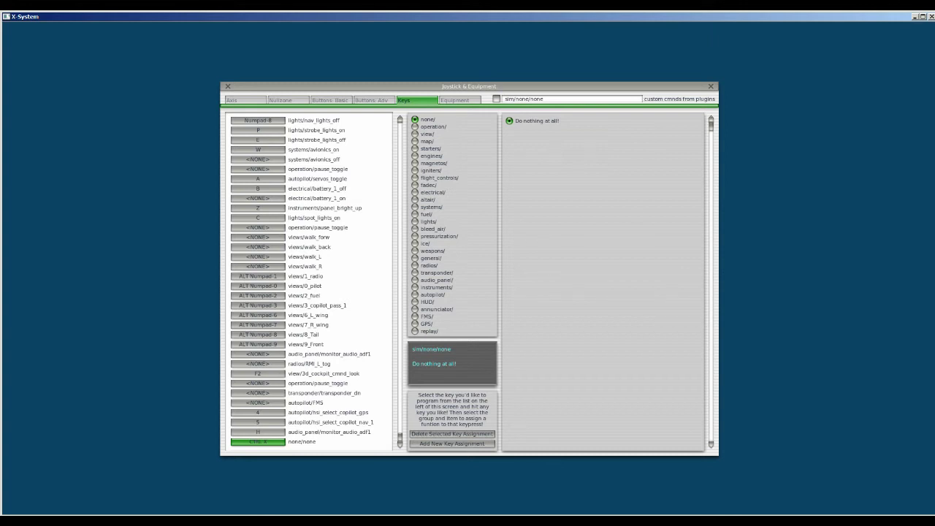
# Switch back to the filled-in panel 2b blank 1 workbook and review the duplicates figure and the sleep, shut dn and vlc entries
pyautogui.hotkey('alt', 'Tab')
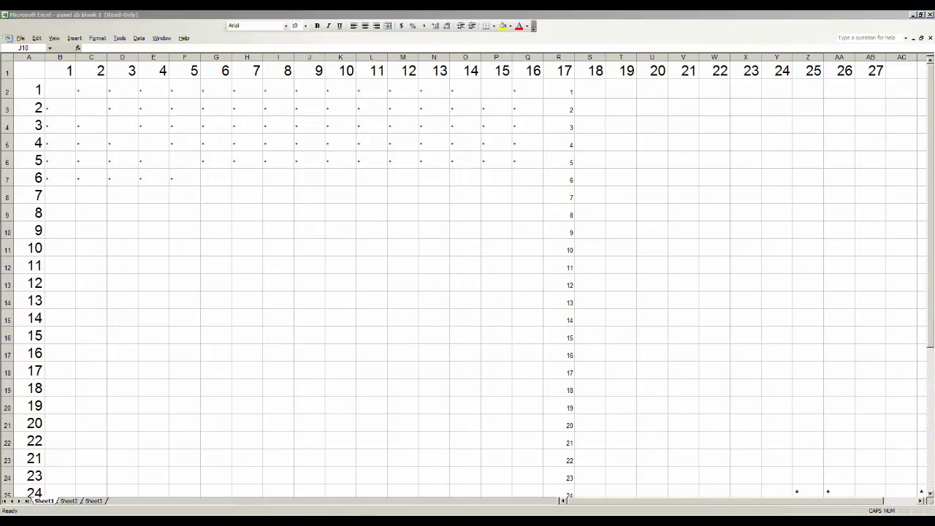
pyautogui.click(365, 519)
pyautogui.click(353, 492)
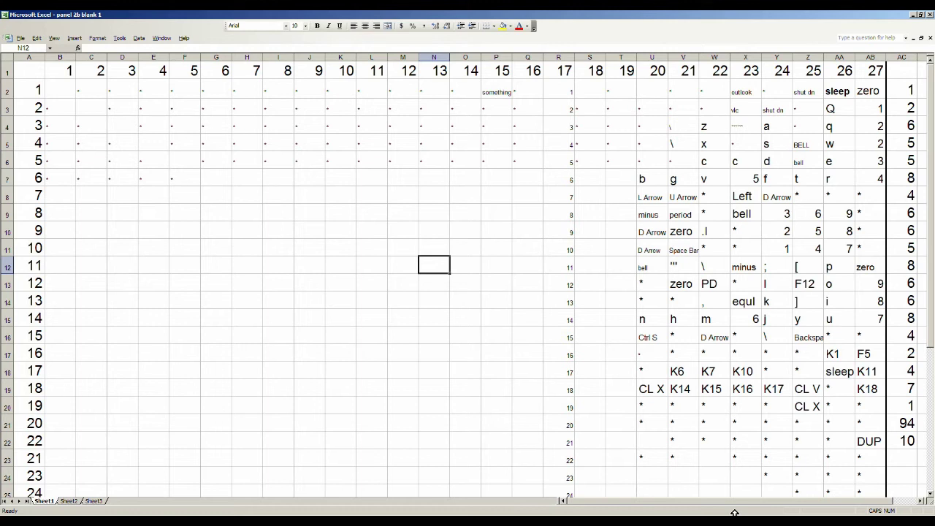
pyautogui.click(902, 441)
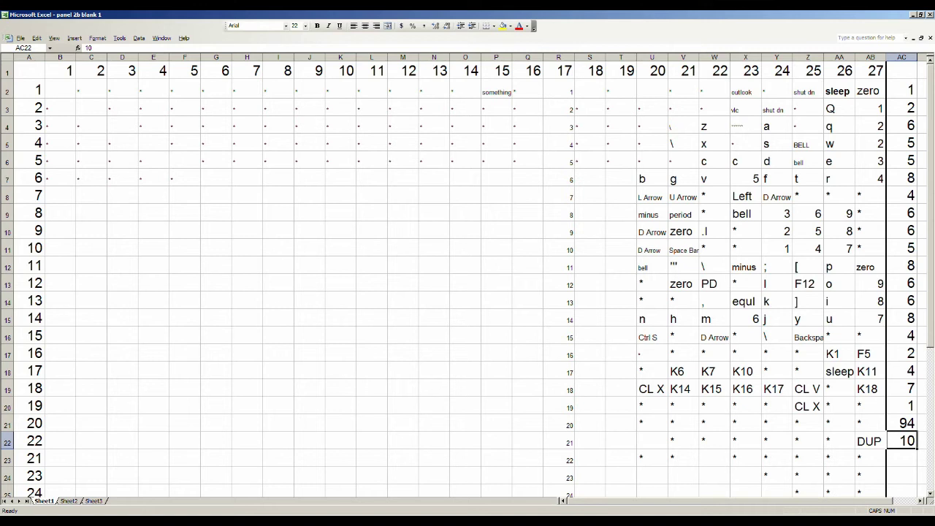
pyautogui.click(845, 91)
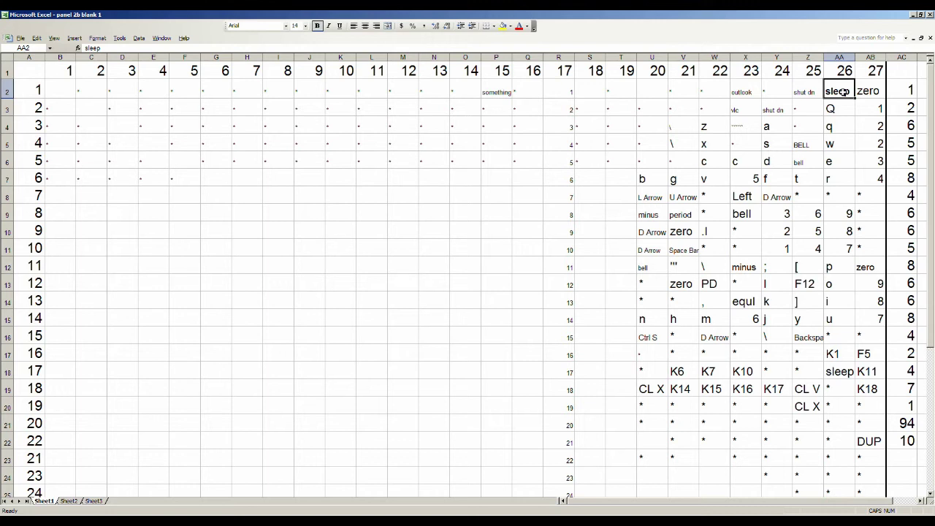
pyautogui.click(779, 110)
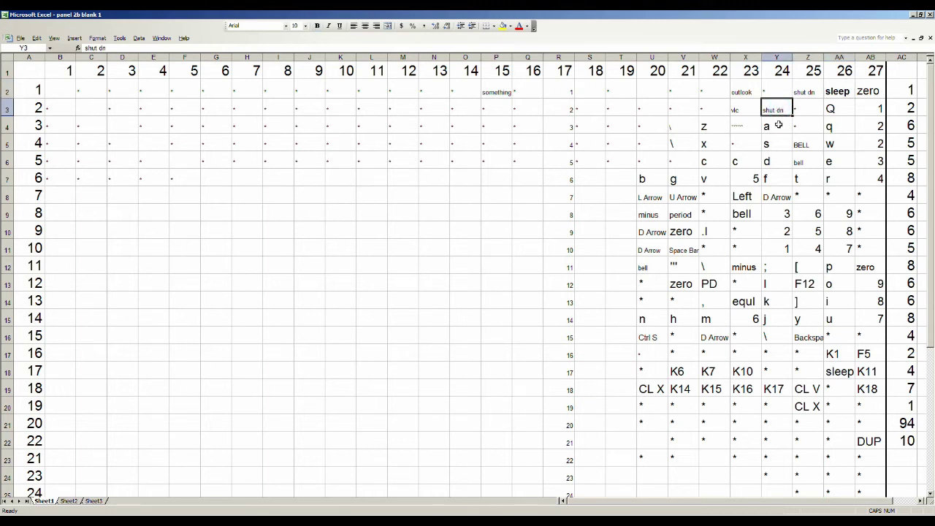
pyautogui.click(749, 108)
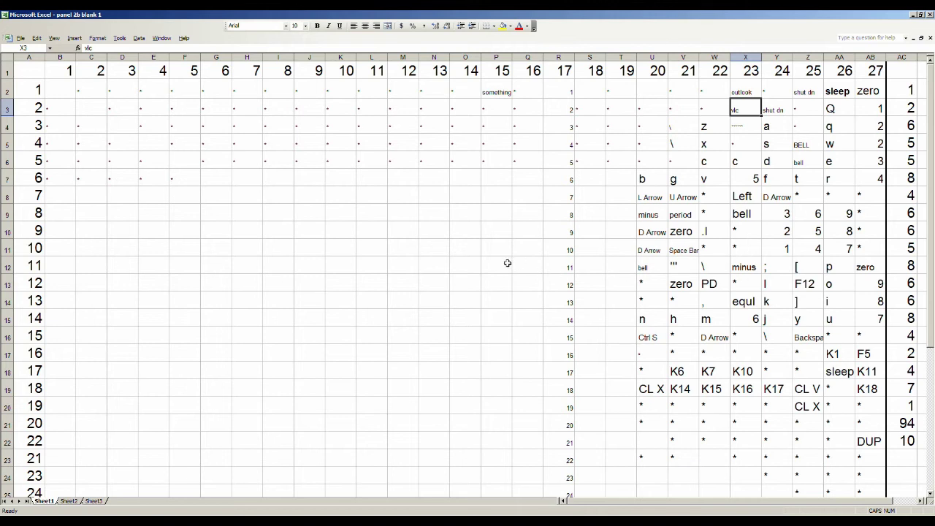
pyautogui.click(433, 268)
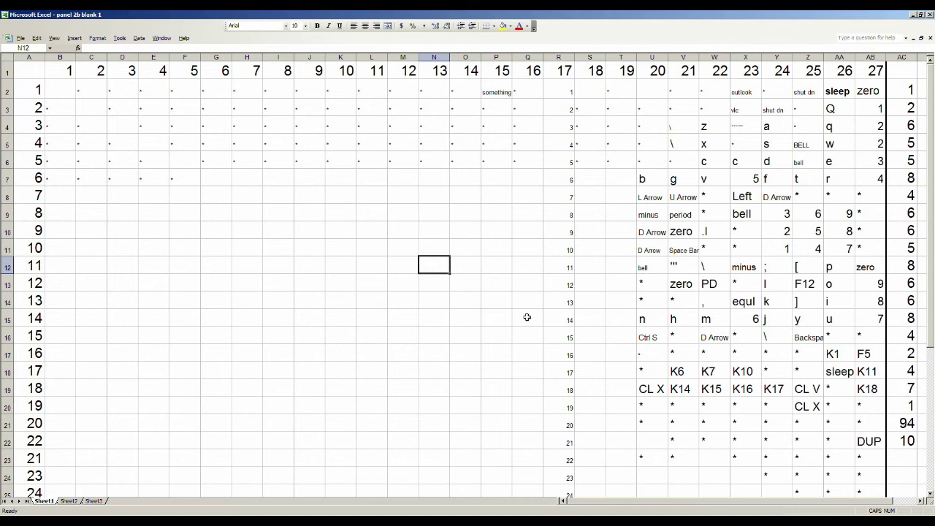